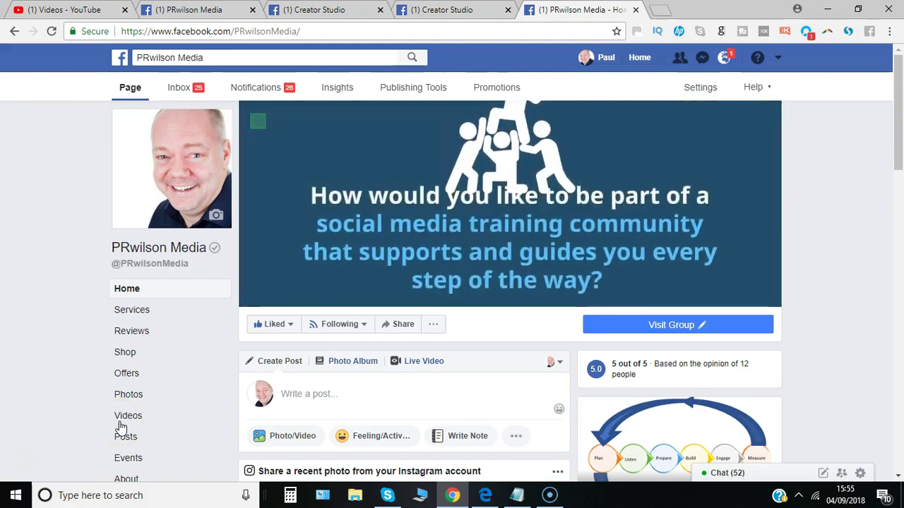
Open Creator Studio from the Page's Publishing Tools tab.
left_click(395, 86)
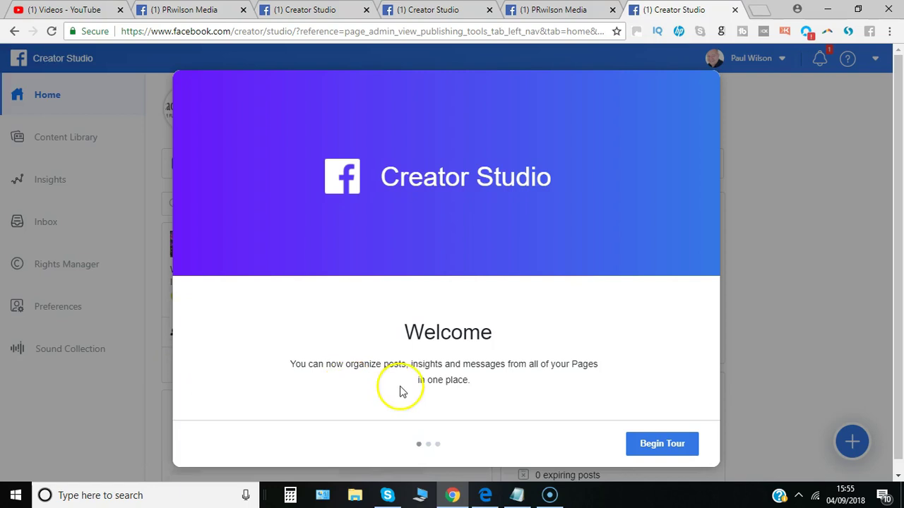
Step through the welcome tour's slides to reach the Creator Studio Home dashboard.
left_click(657, 449)
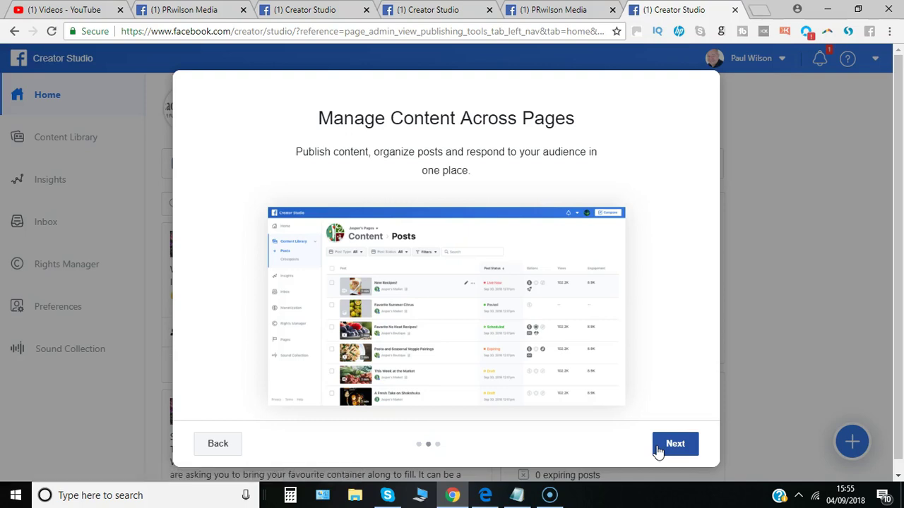
left_click(654, 449)
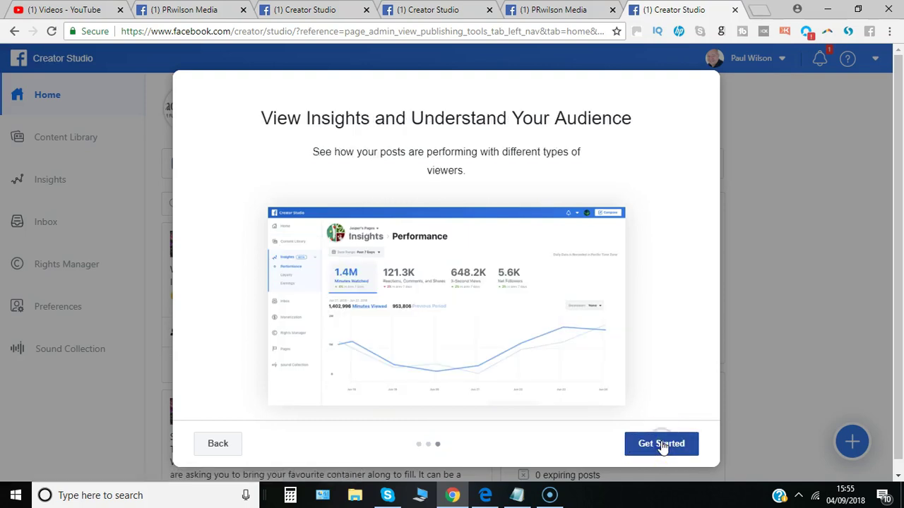
left_click(661, 444)
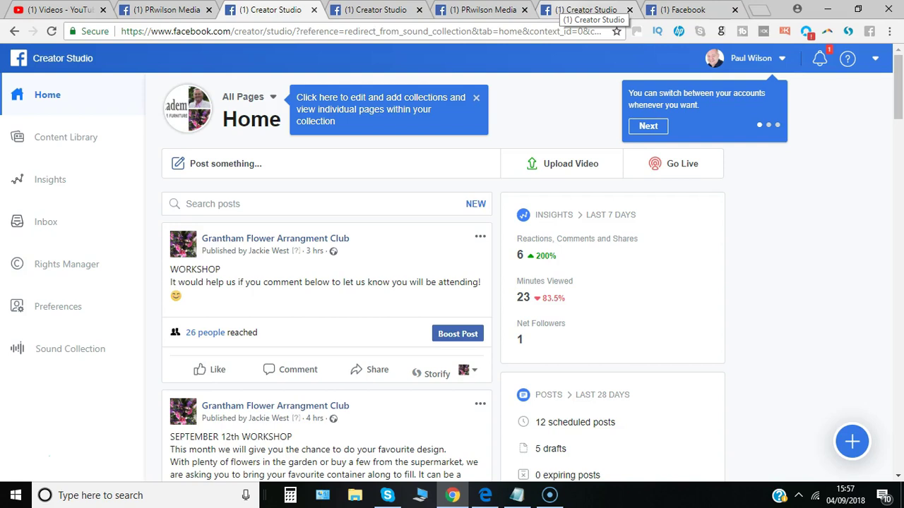
Limit the Home feed to three selected Pages, including routeToWeb, and apply.
left_click(273, 100)
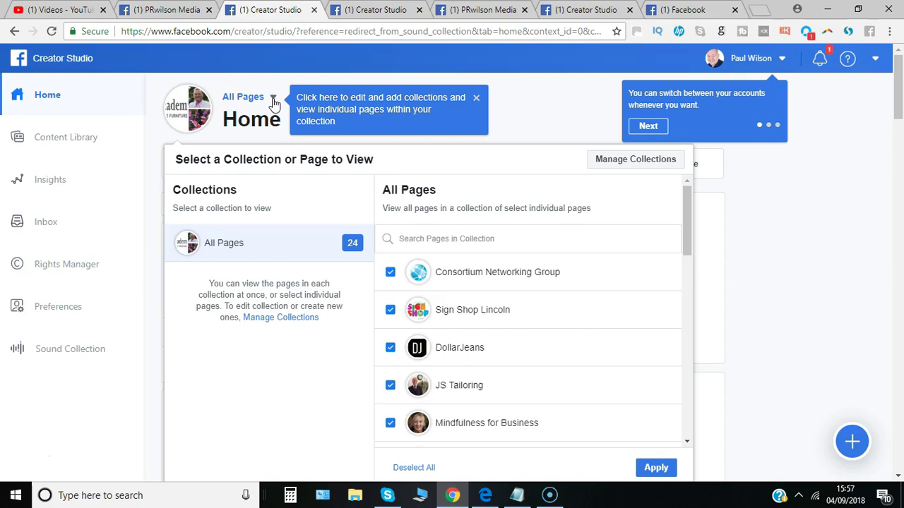
left_click_drag(686, 202, 685, 228)
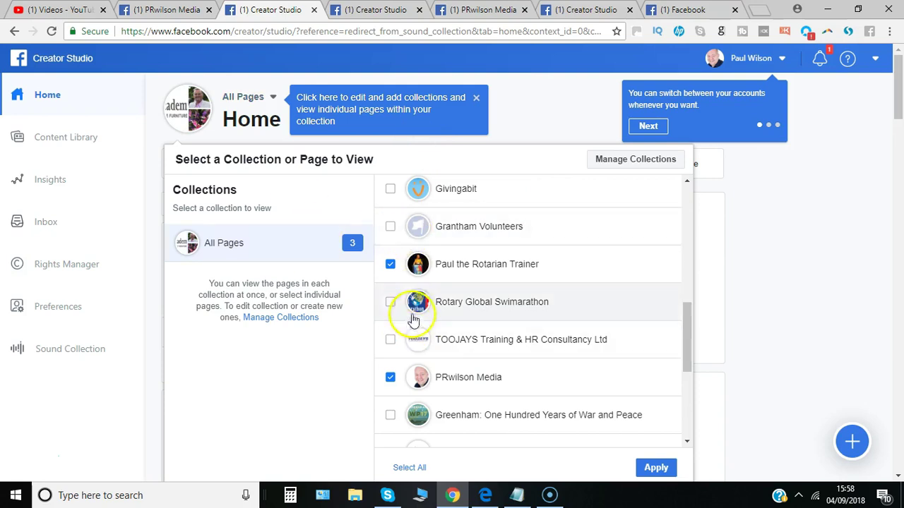
left_click(647, 469)
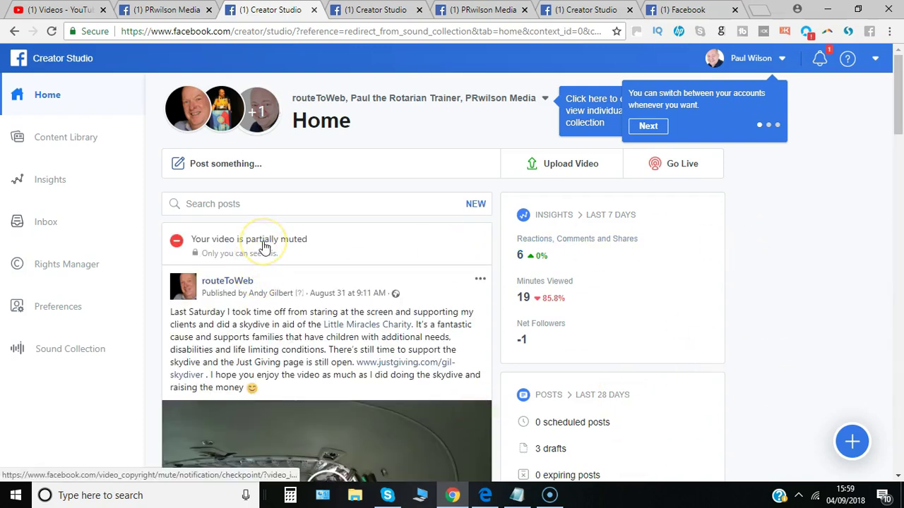
left_click(322, 166)
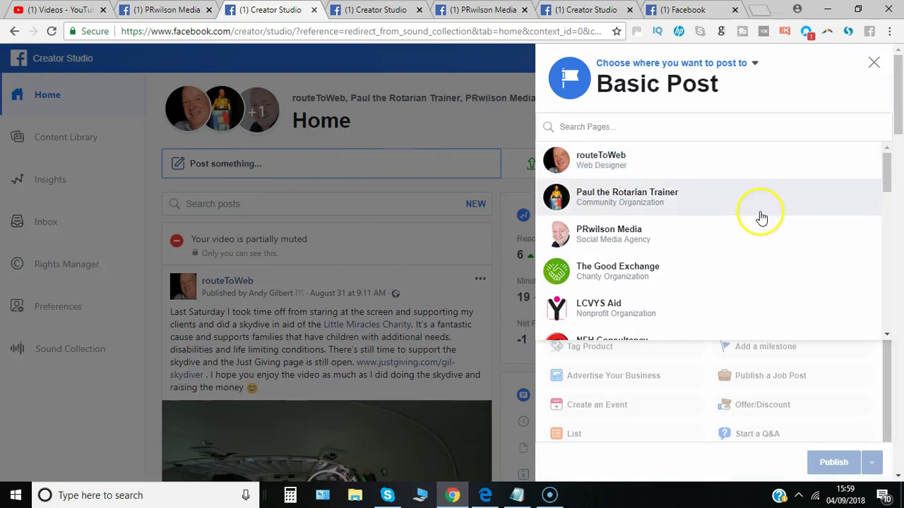
left_click_drag(884, 171, 871, 154)
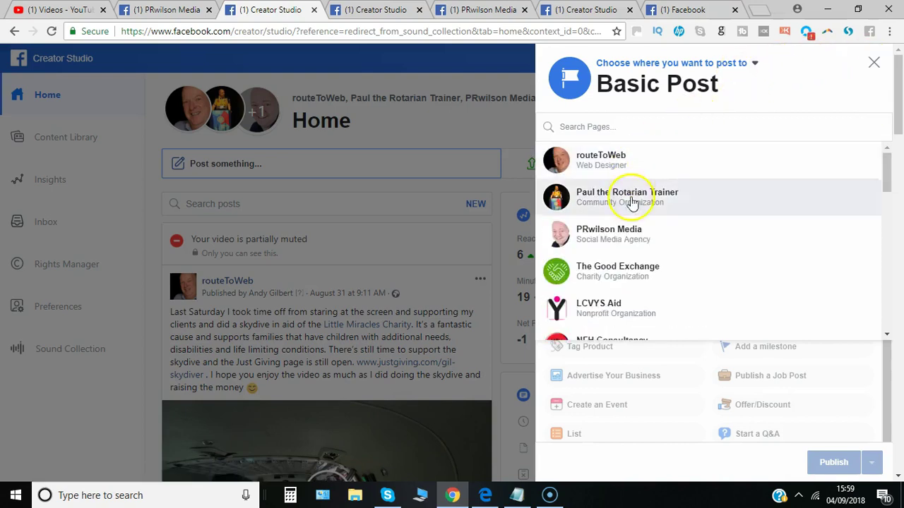
left_click(651, 243)
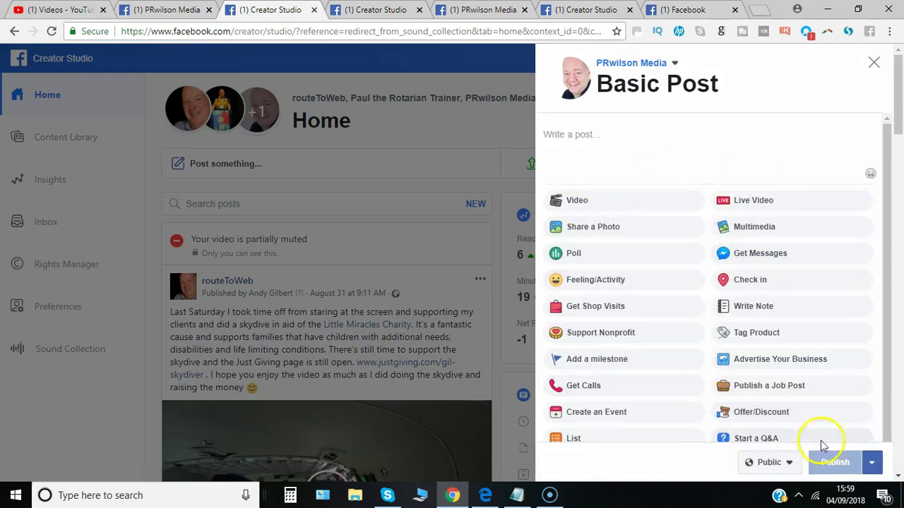
left_click(594, 132)
type("d")
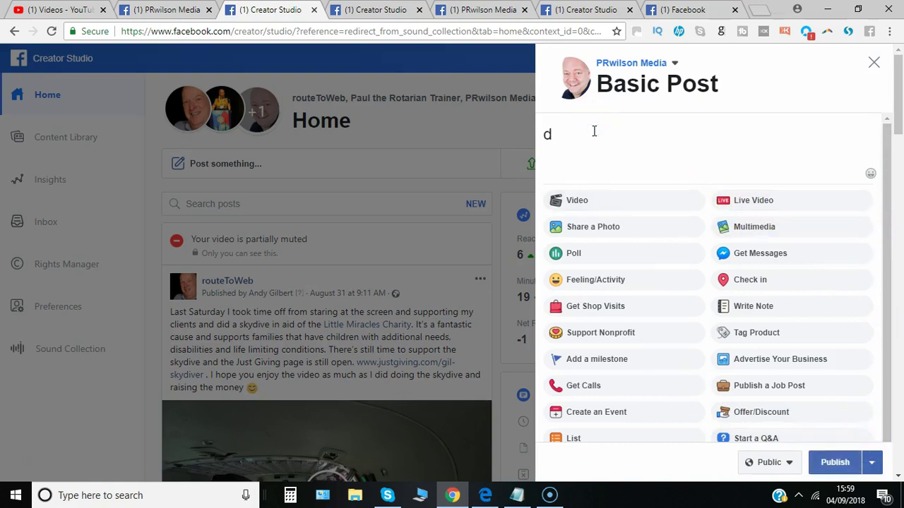
left_click(872, 462)
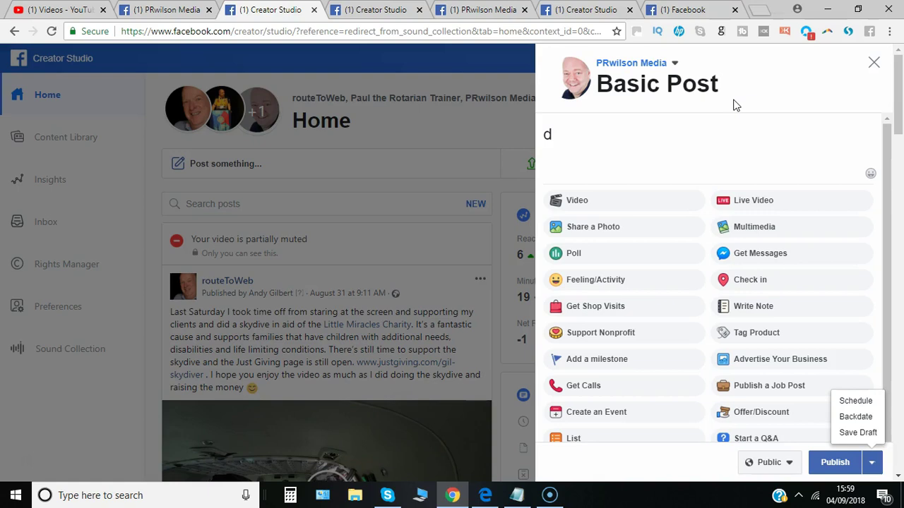
left_click(674, 64)
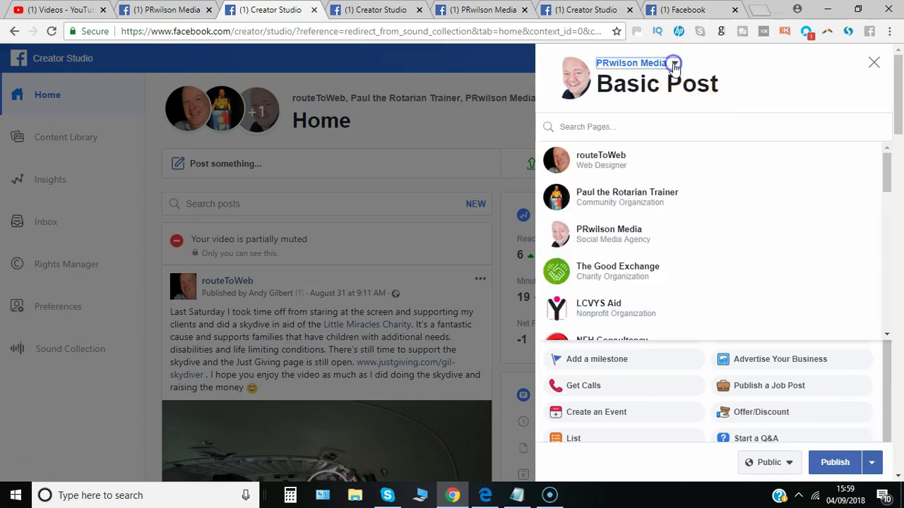
left_click(874, 64)
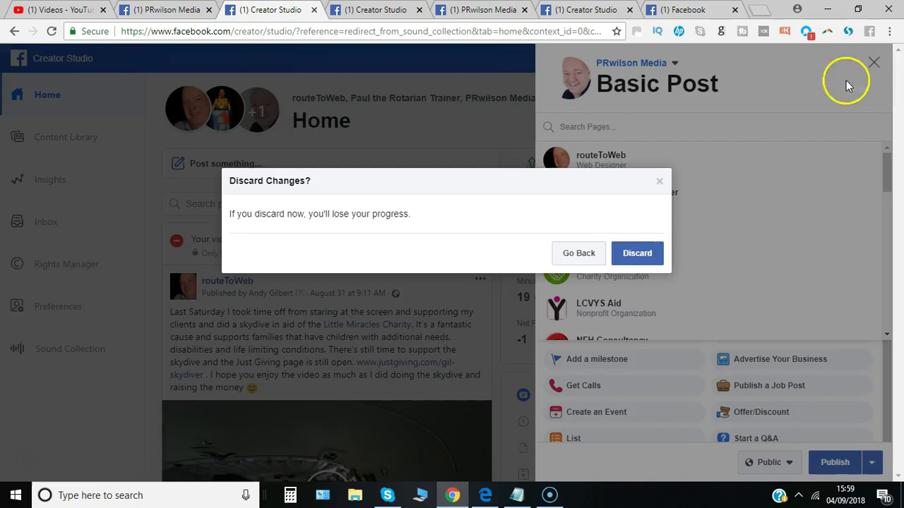
left_click(630, 254)
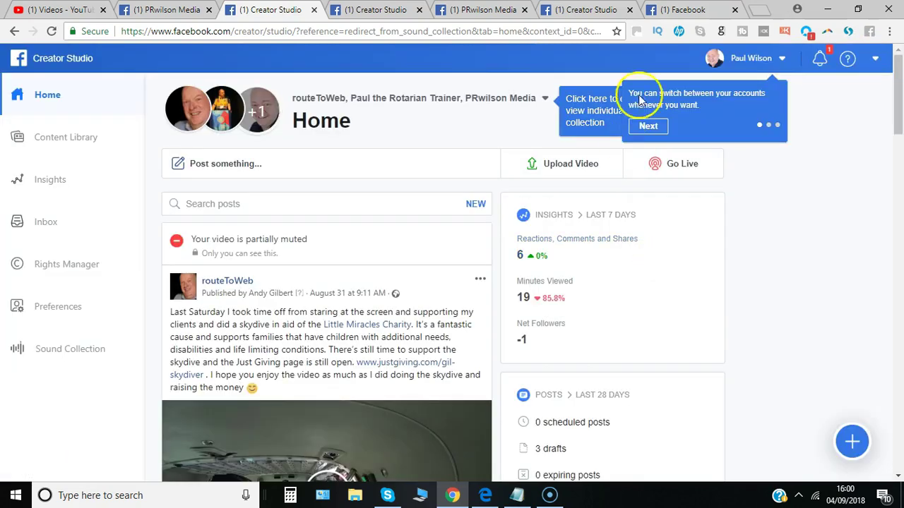
left_click(659, 164)
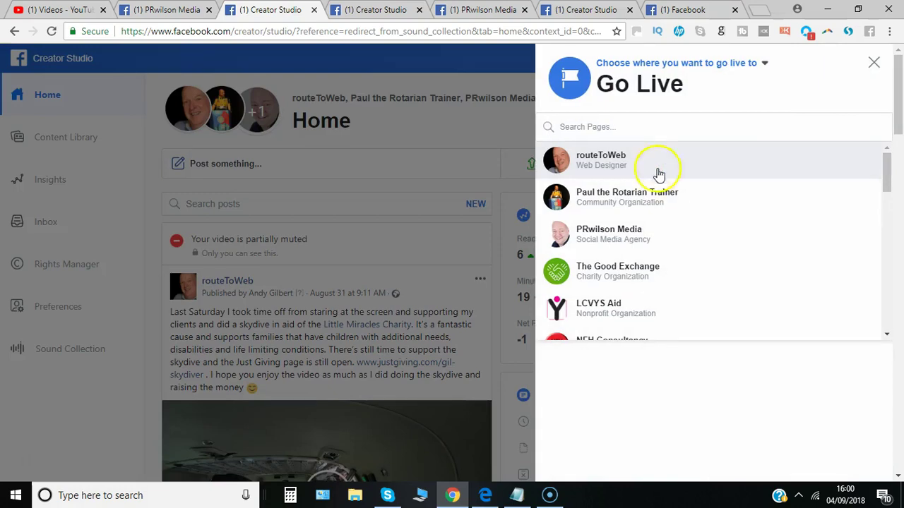
left_click(876, 63)
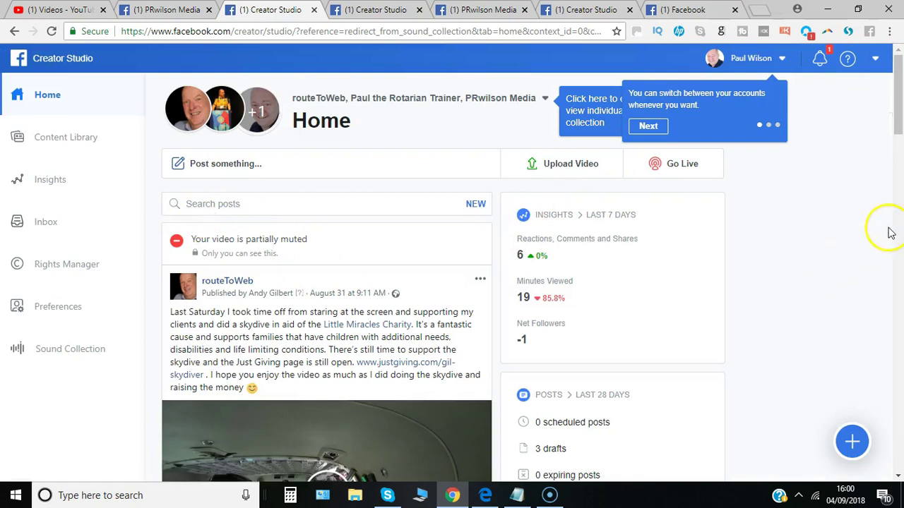
left_click_drag(898, 115, 862, 200)
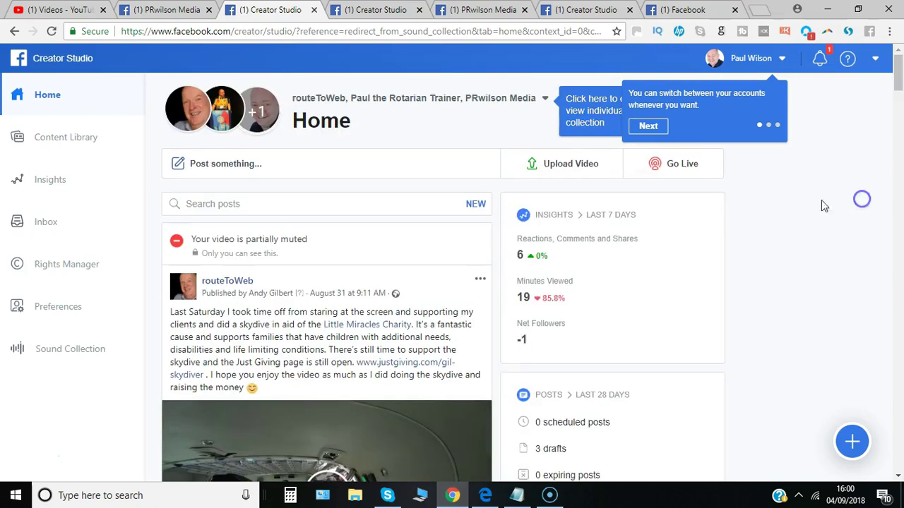
Create and save a 'networking' collection with Consortium Networking Group and Inspired University.
left_click(259, 120)
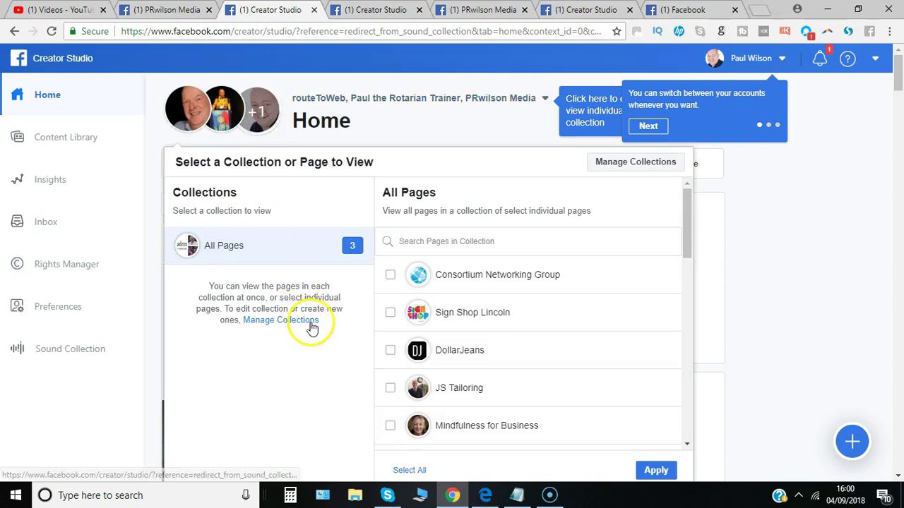
left_click(653, 168)
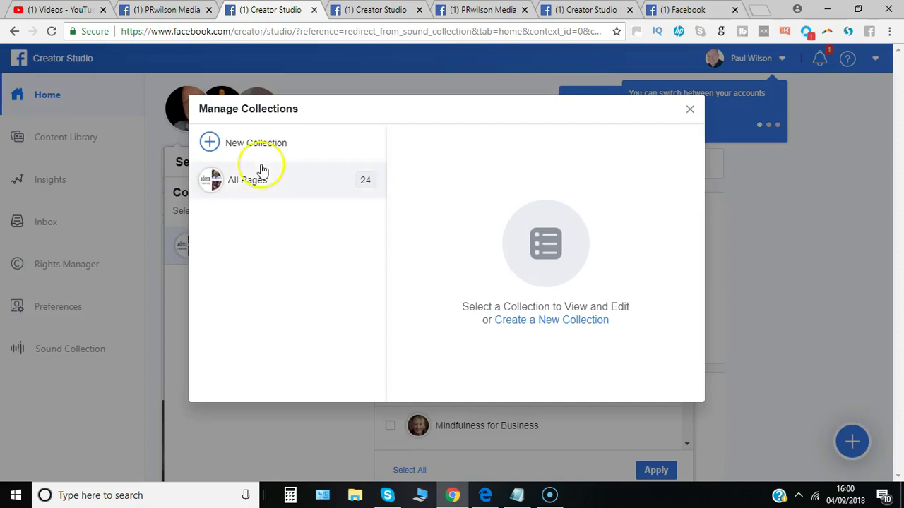
left_click(211, 141)
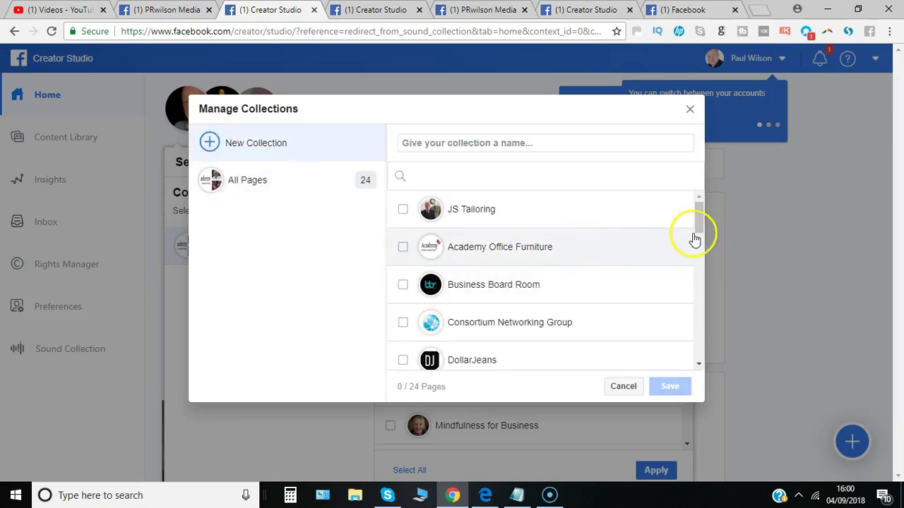
left_click(404, 323)
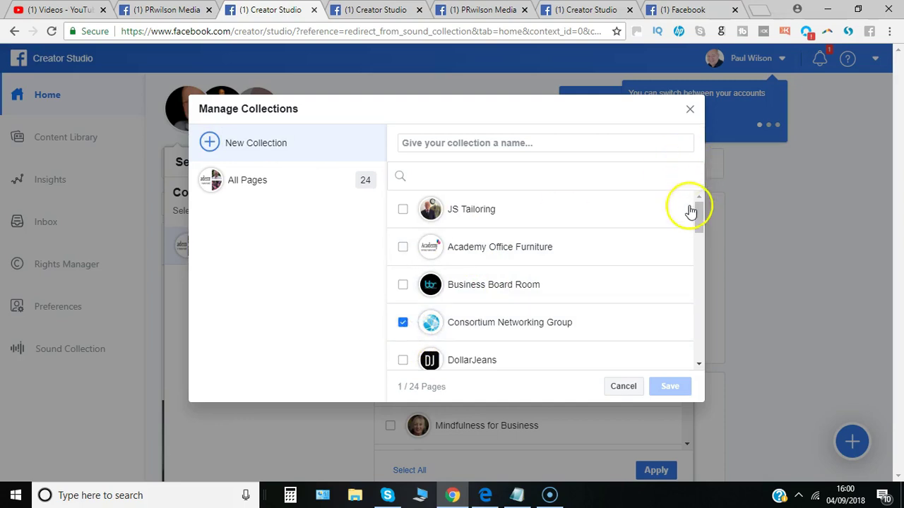
left_click_drag(697, 213, 710, 273)
left_click(403, 288)
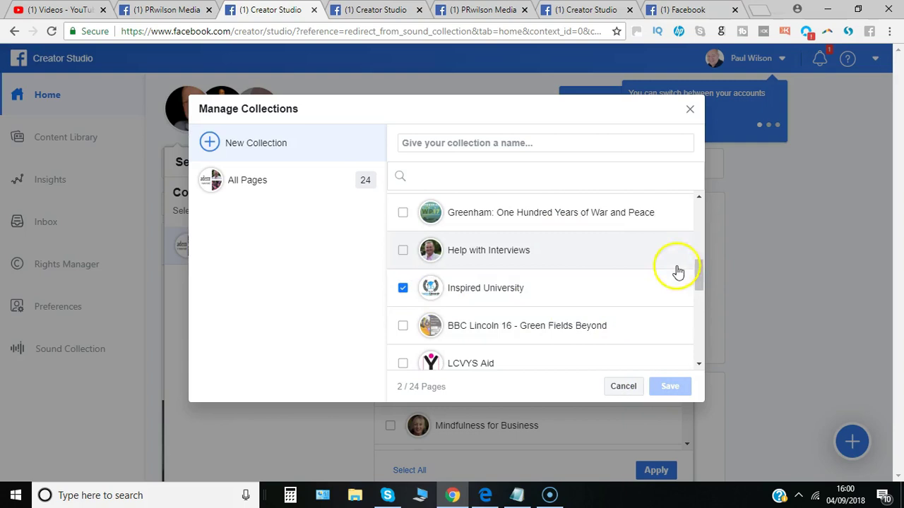
left_click(534, 144)
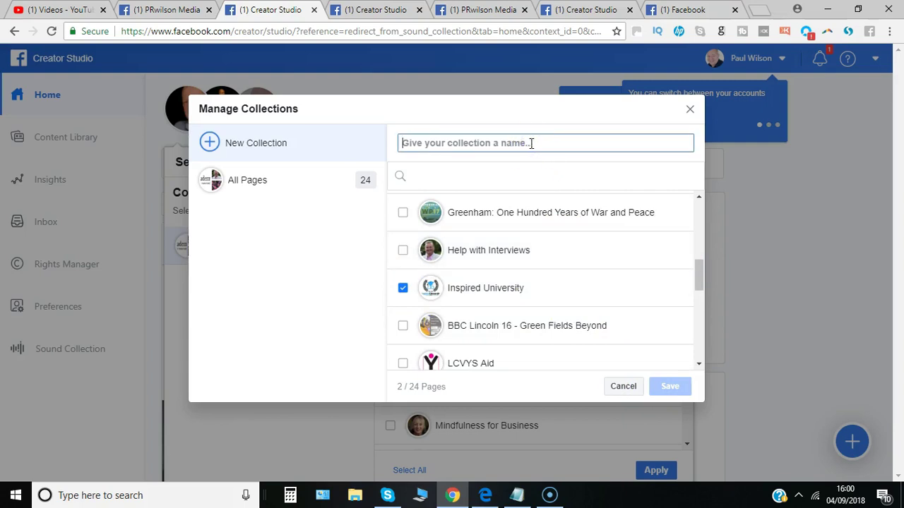
type("net")
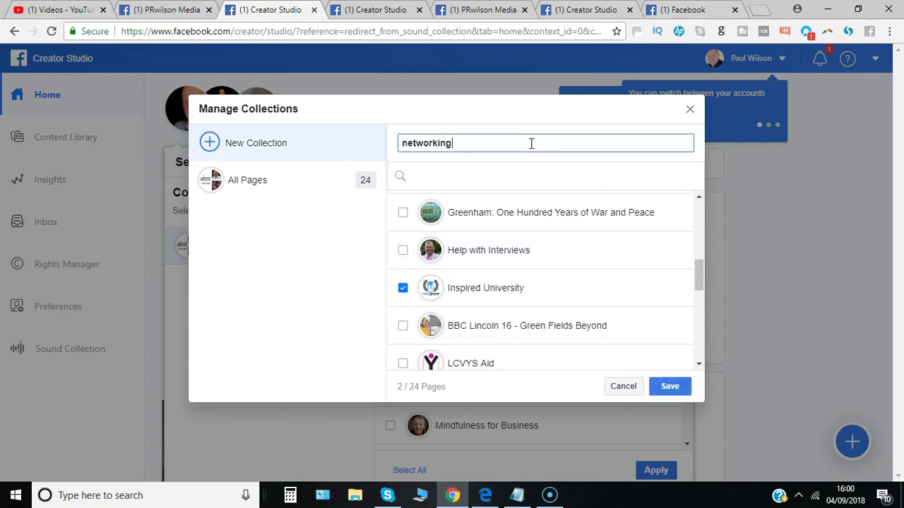
type("working")
left_click(670, 386)
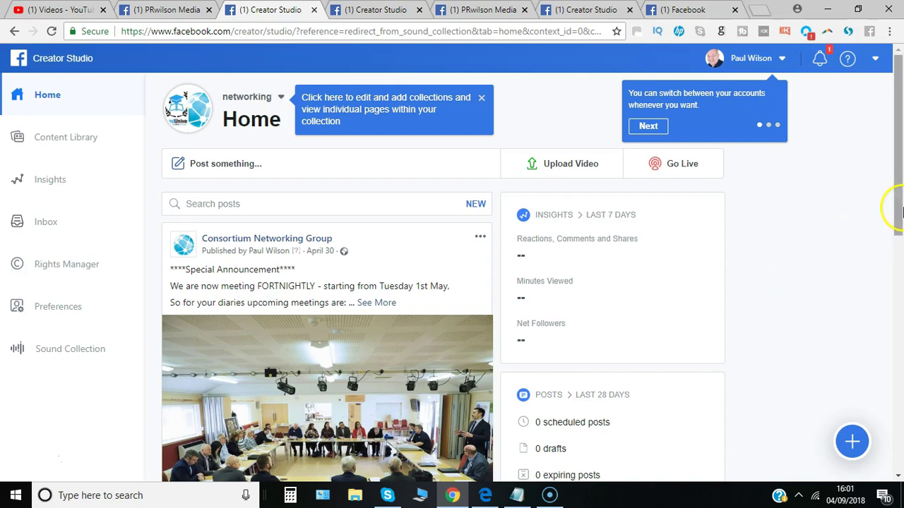
left_click_drag(897, 194, 889, 172)
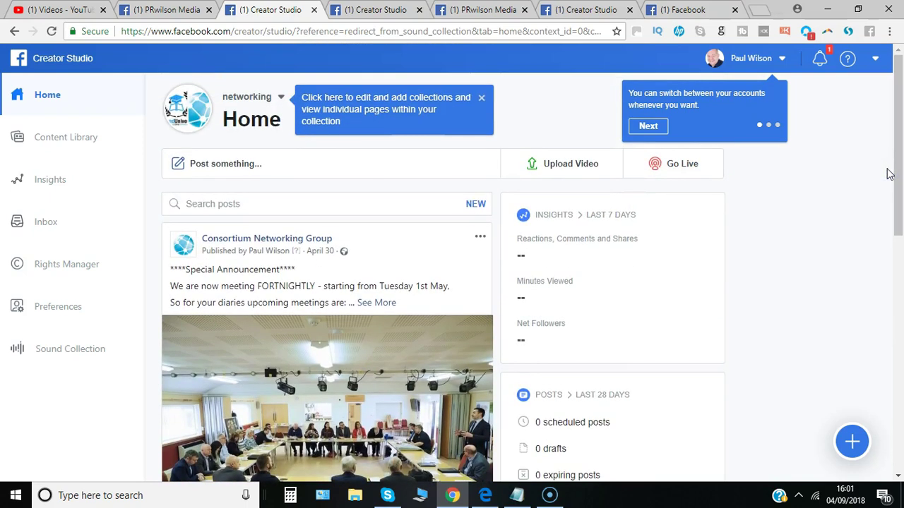